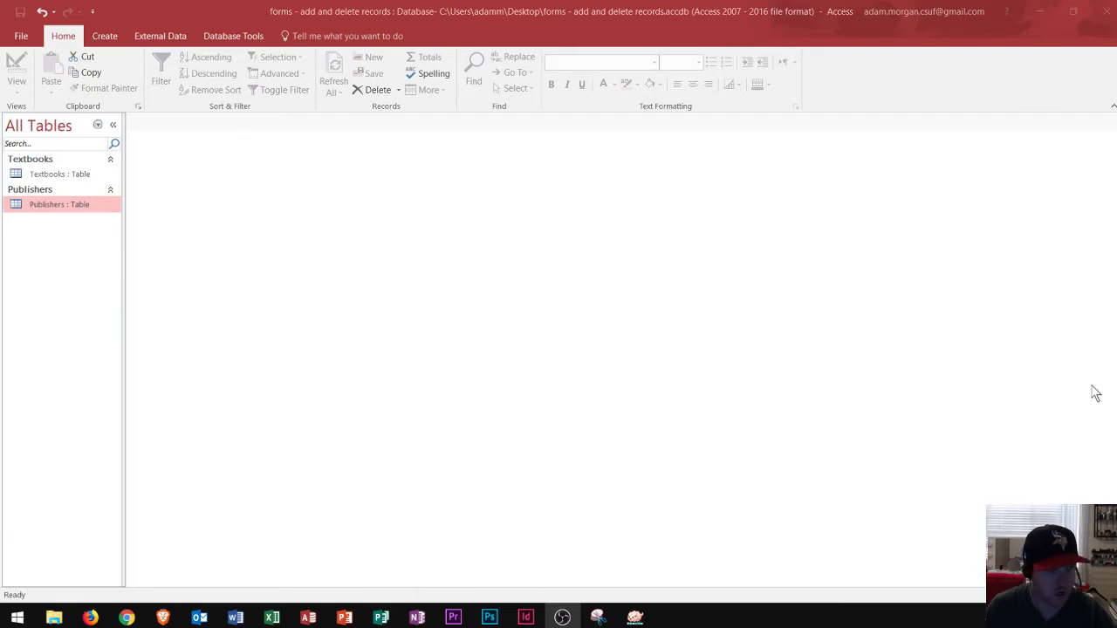
- Open the Textbooks table and review its columns from Textbook ID through Publisher ID
double_click(63, 175)
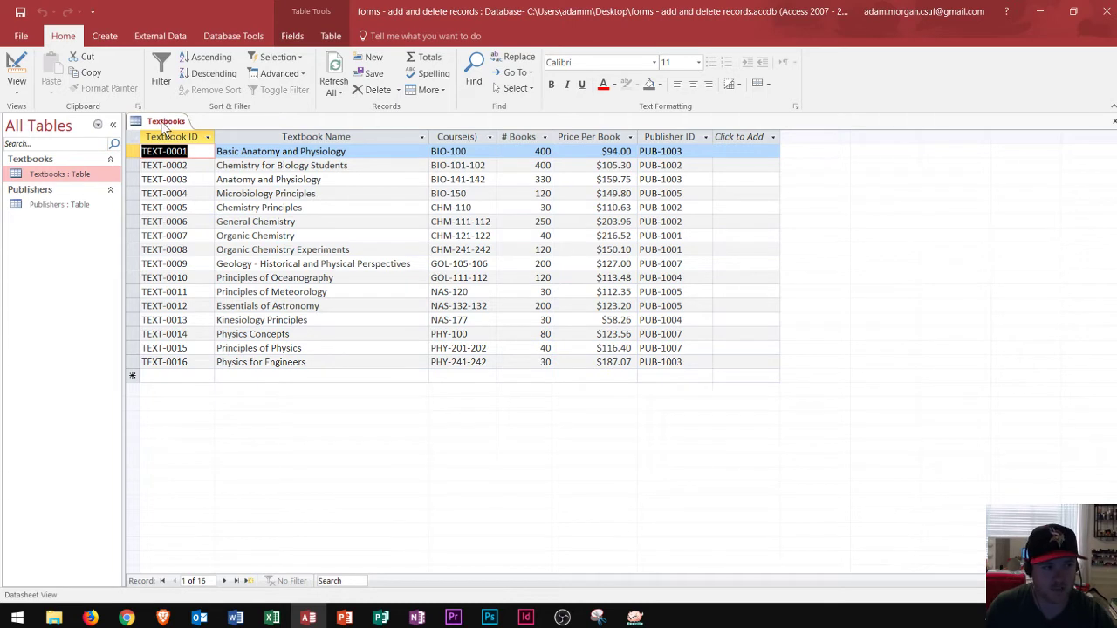
click(54, 178)
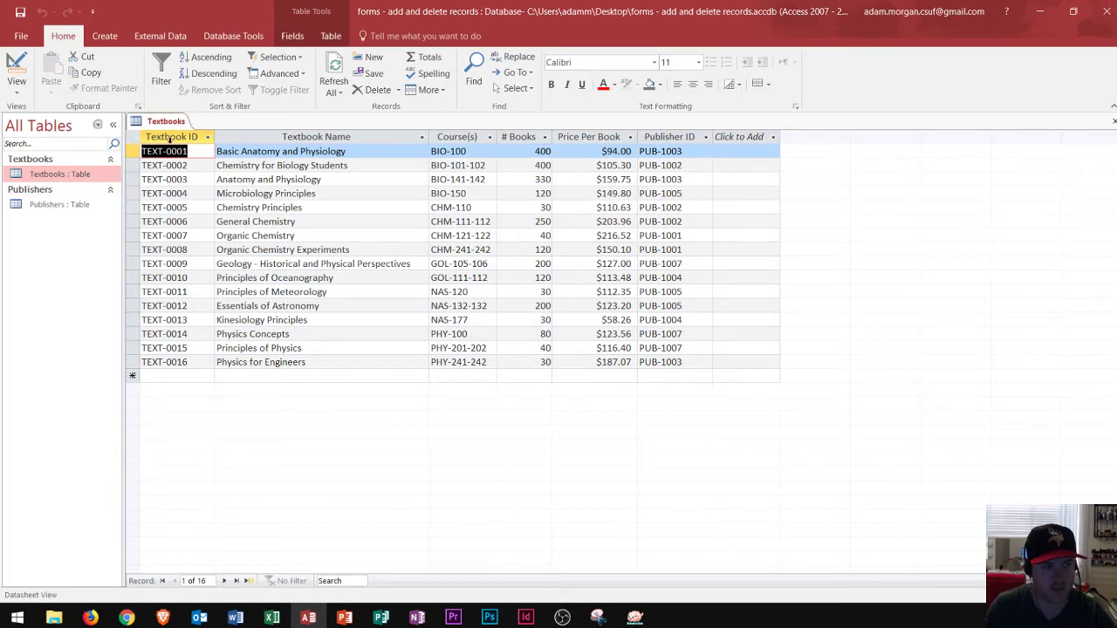
click(170, 139)
click(328, 137)
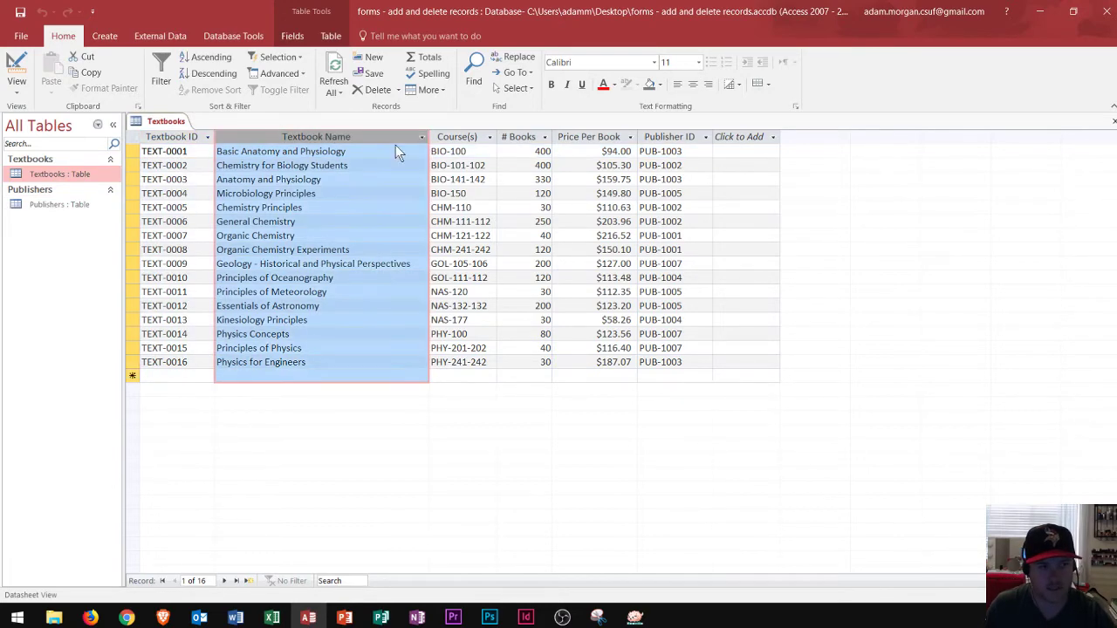
click(454, 137)
click(518, 137)
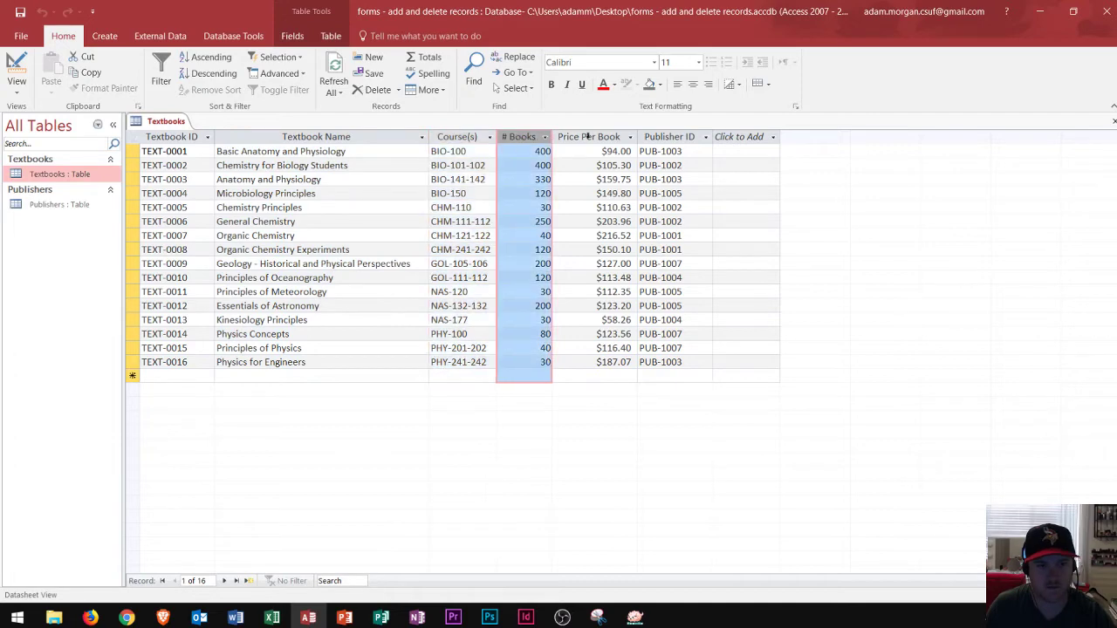
click(593, 137)
click(665, 137)
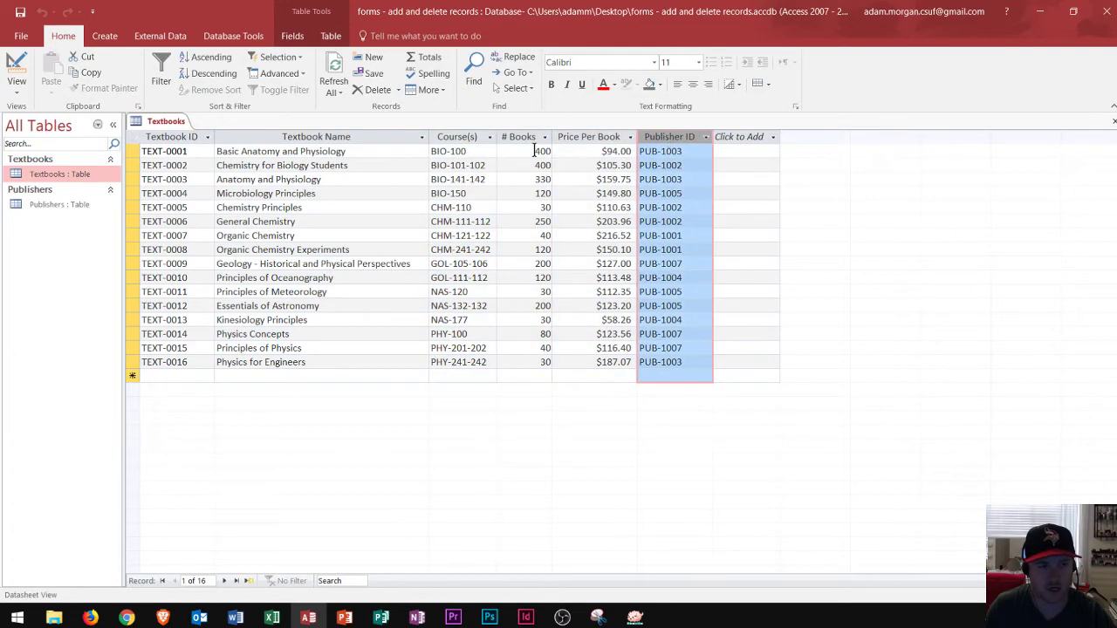
- Open the Publishers table and review its Publisher ID, Publisher Name, Address and City columns
double_click(43, 206)
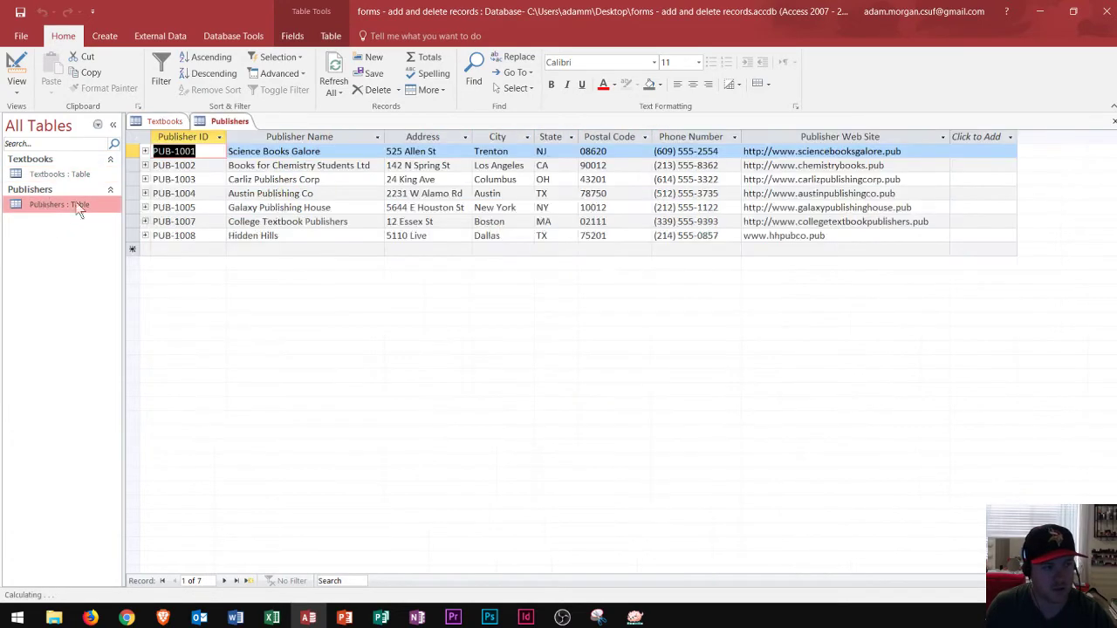
click(186, 137)
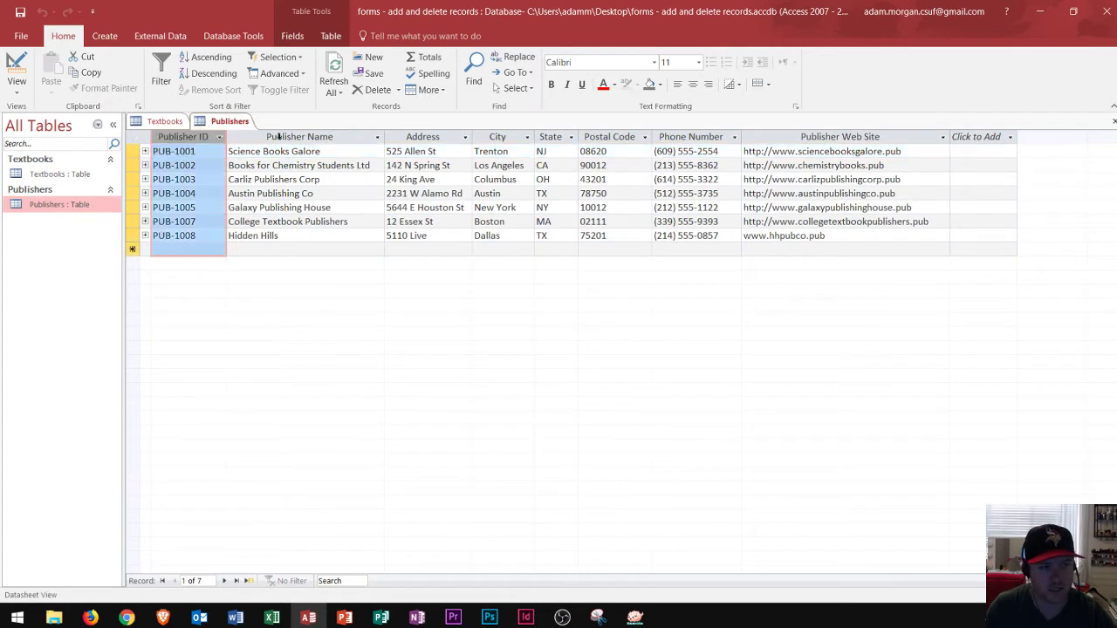
click(250, 136)
click(436, 137)
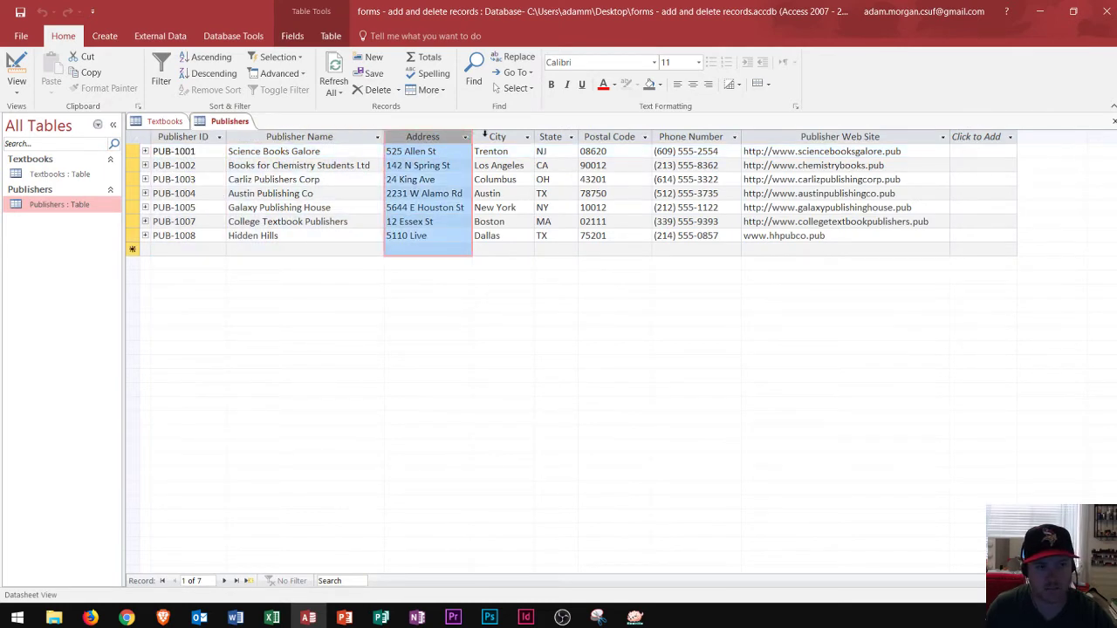
click(486, 137)
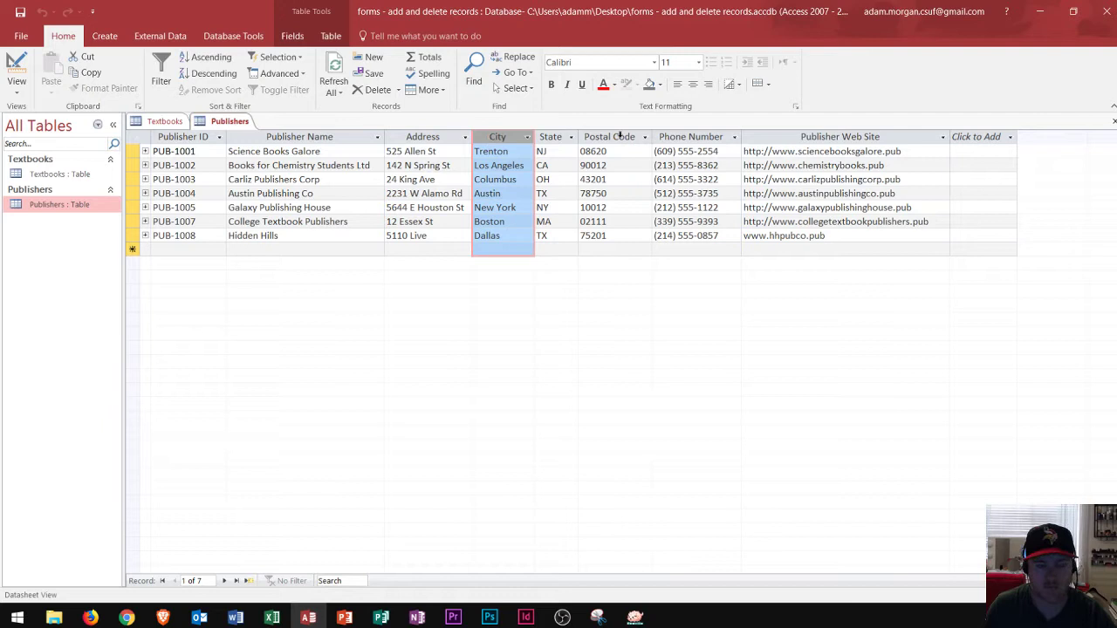
click(174, 137)
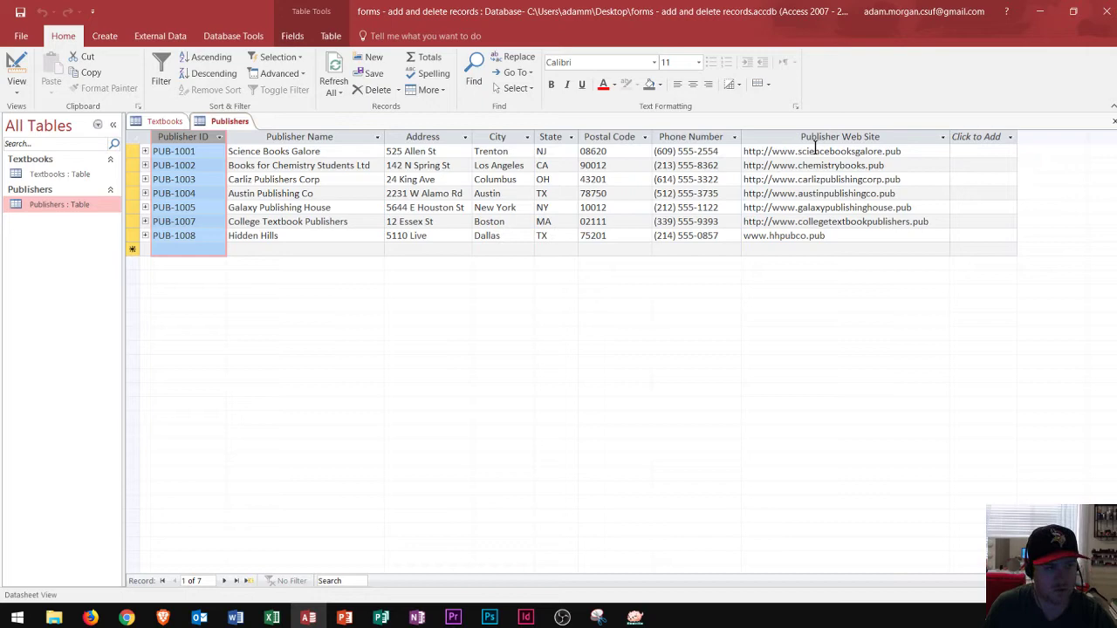
- Return to the Textbooks table and examine the Textbook Name and Course(s) columns
click(163, 122)
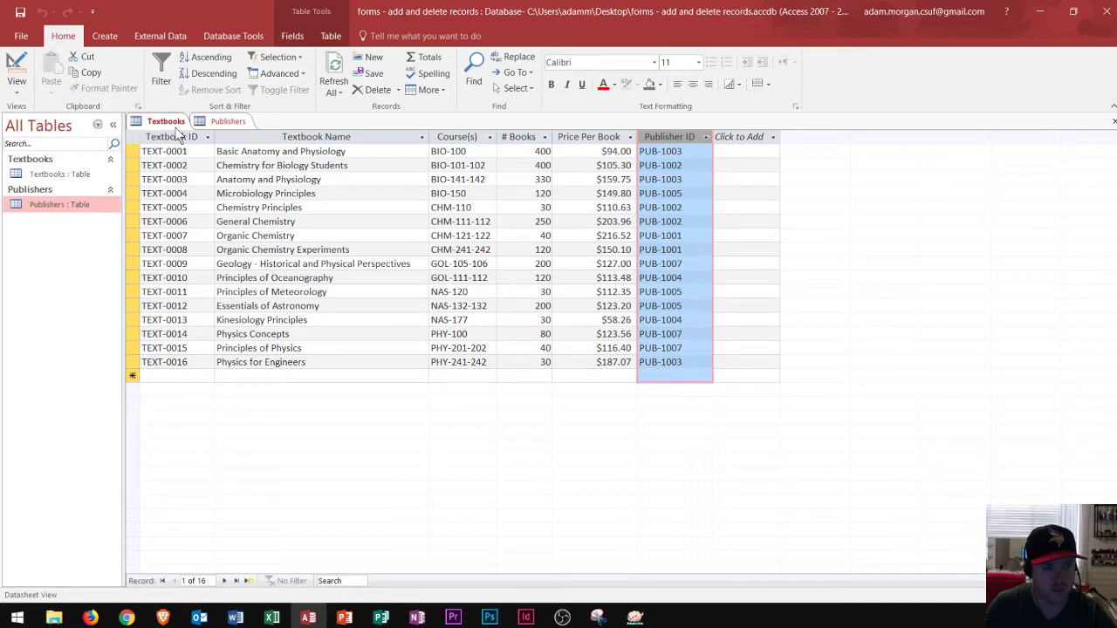
click(281, 143)
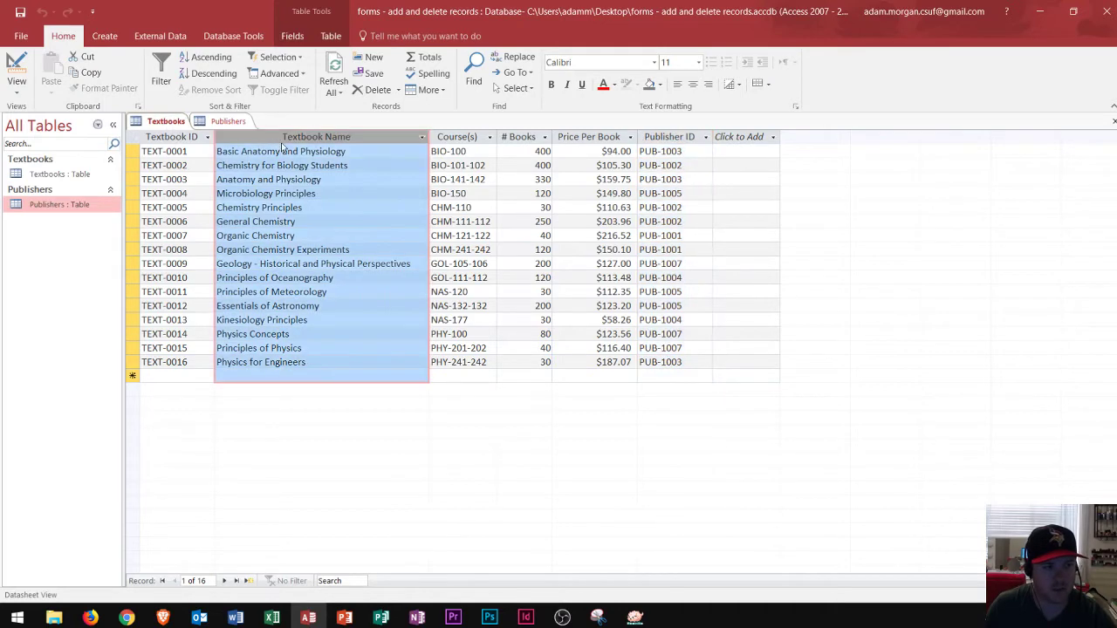
click(468, 138)
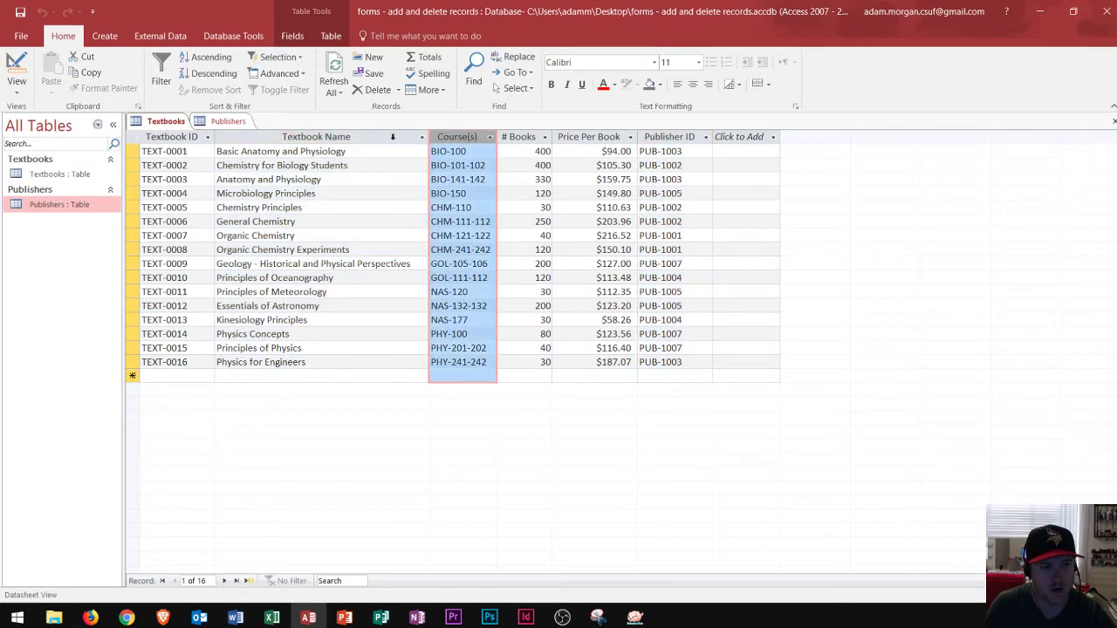
click(402, 140)
click(446, 138)
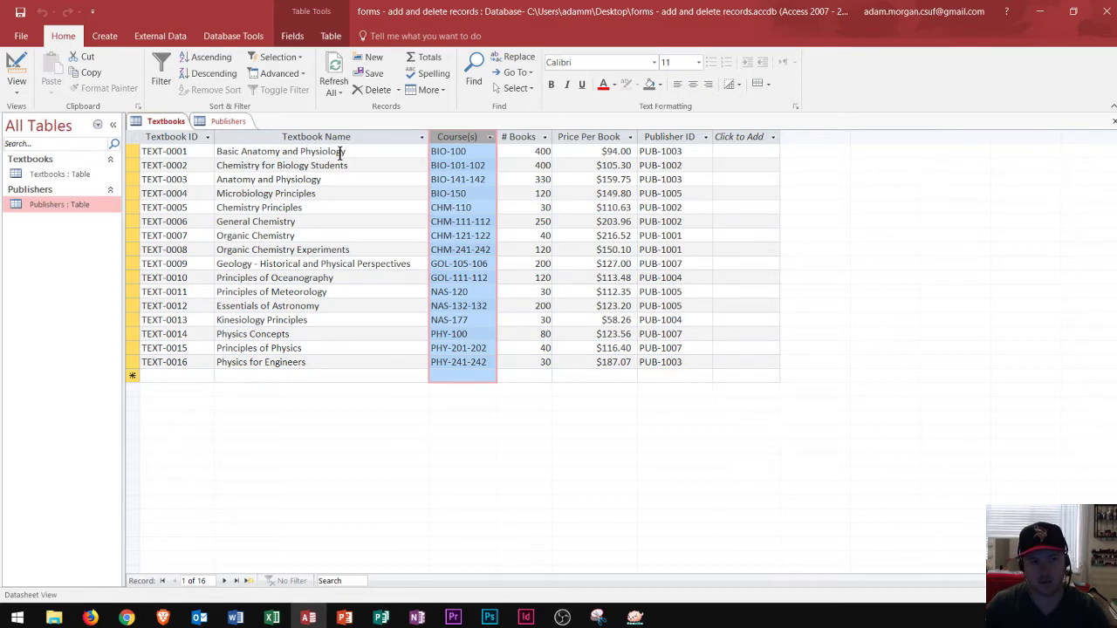
- In the Publishers table, expand the related textbook records under Science Books Galore, and collapse them again
click(230, 122)
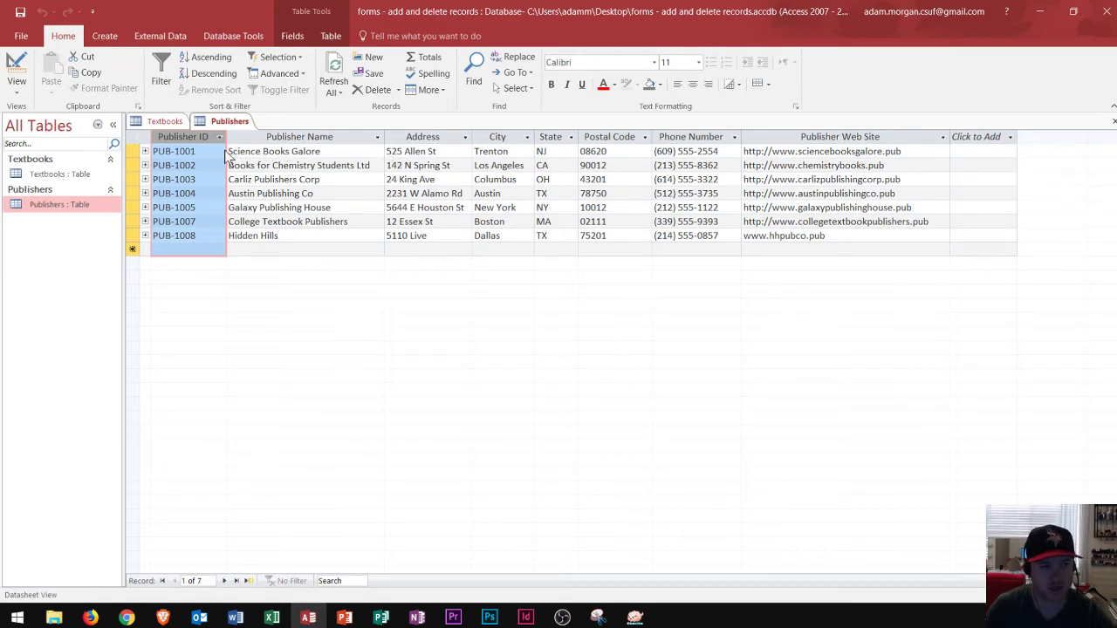
click(267, 150)
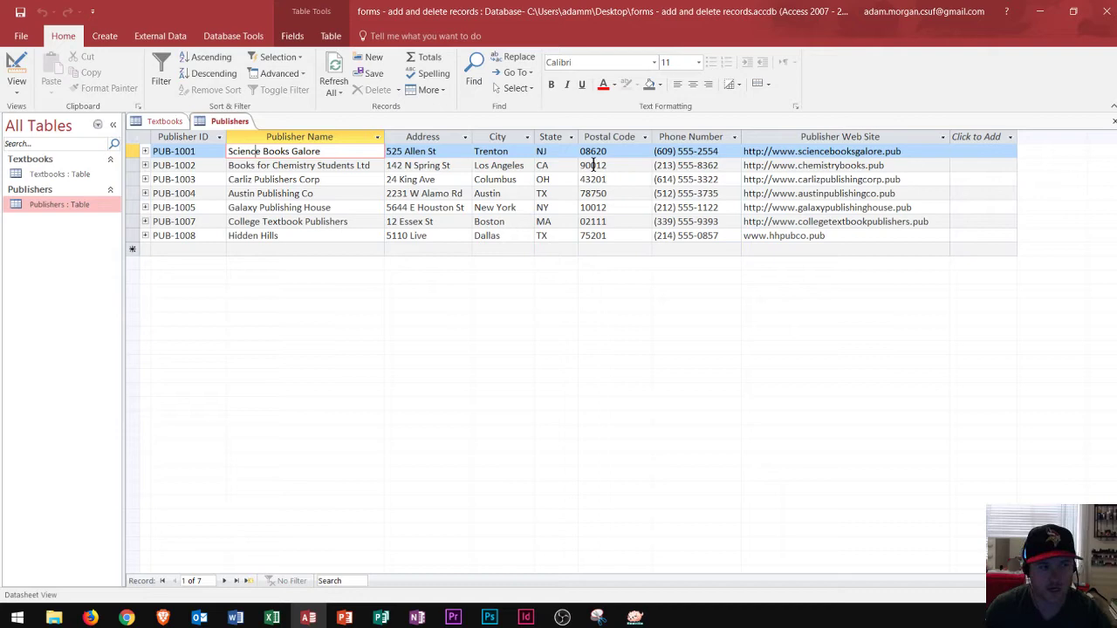
click(145, 152)
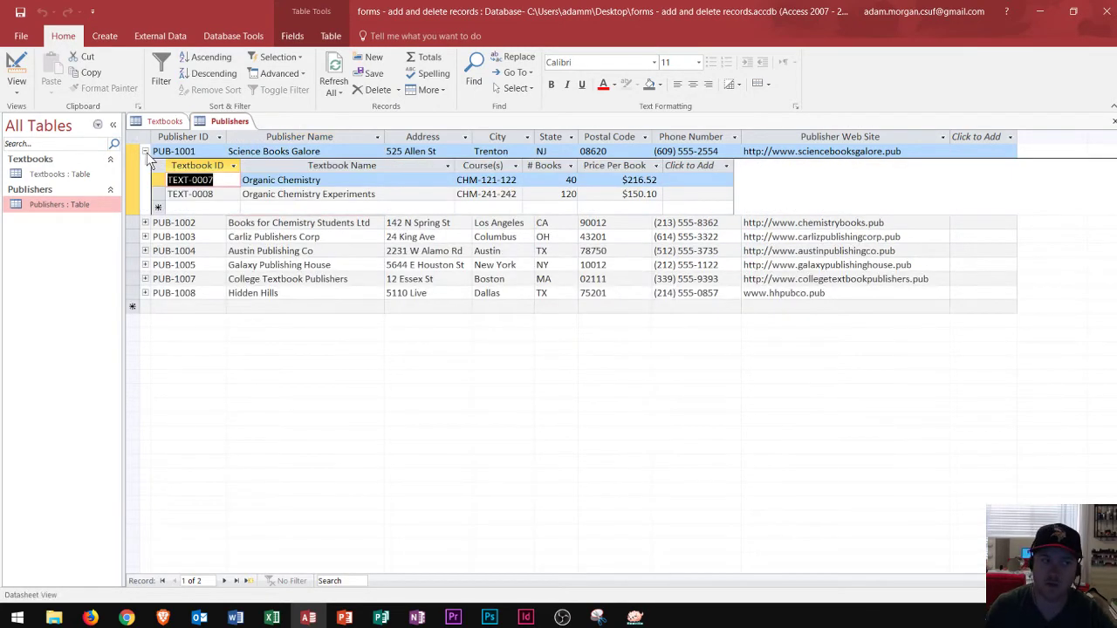
click(145, 152)
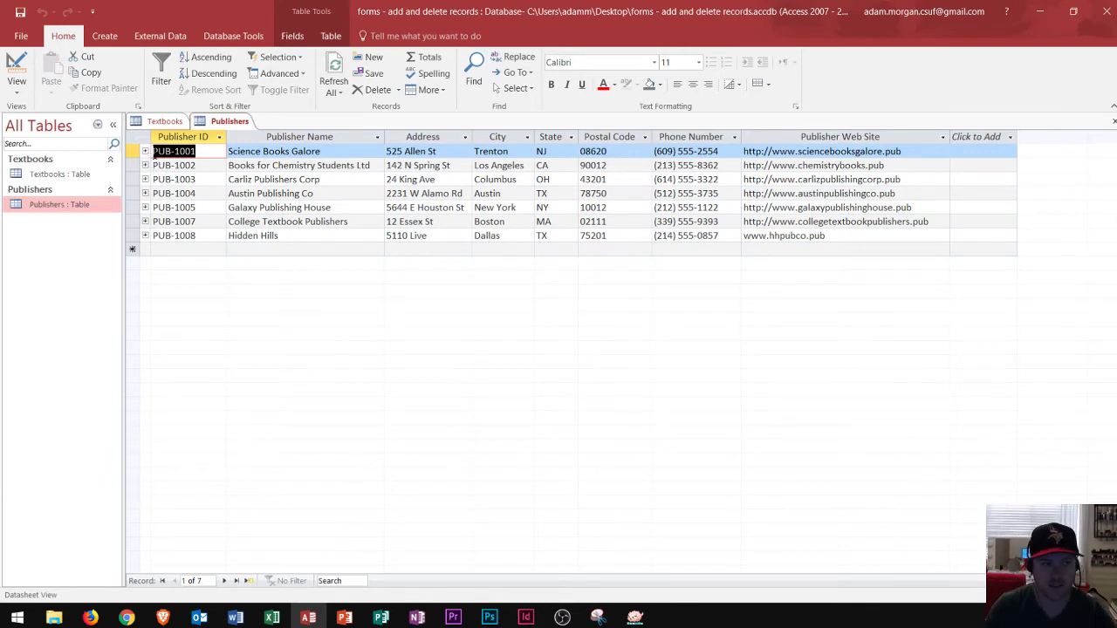
- Compare the Textbook ID column in the Textbooks table with the Publisher ID column in the Publishers table
click(160, 124)
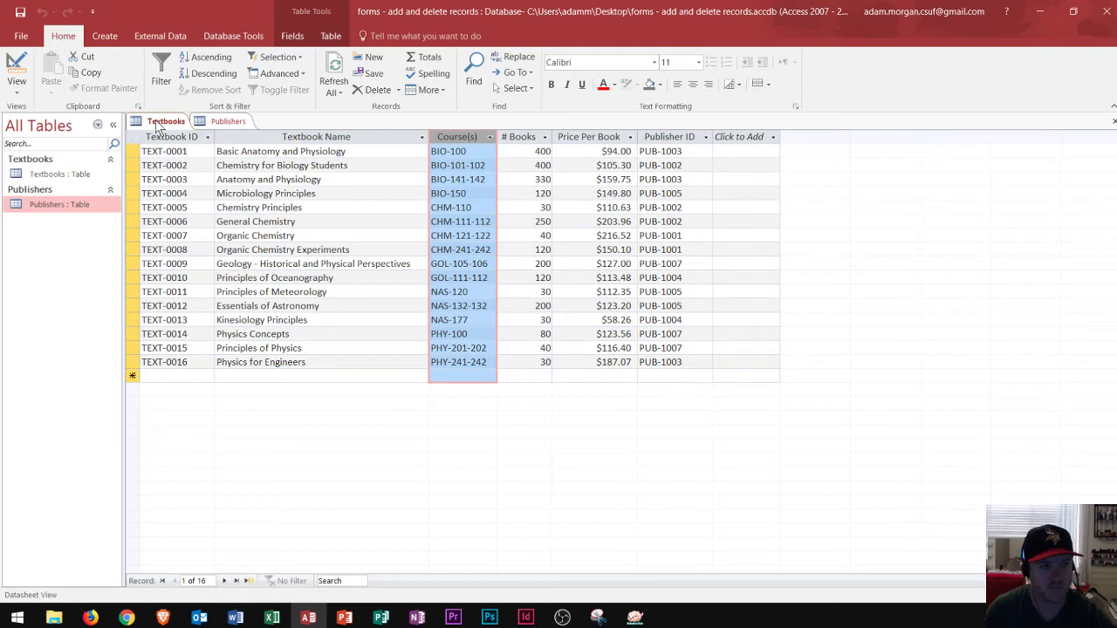
click(171, 137)
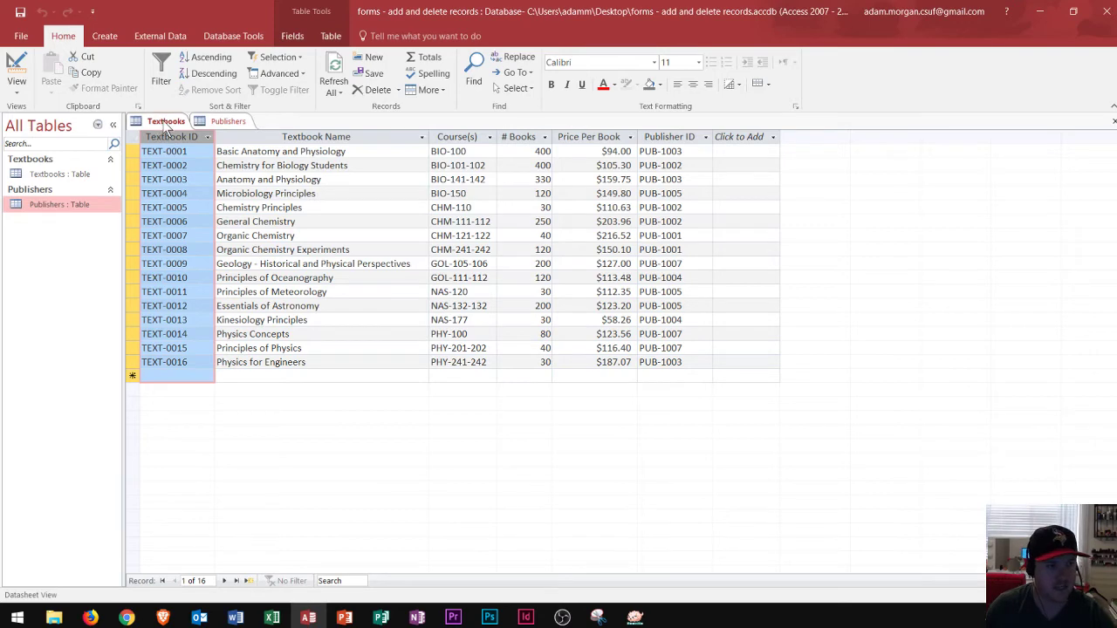
click(225, 122)
click(183, 122)
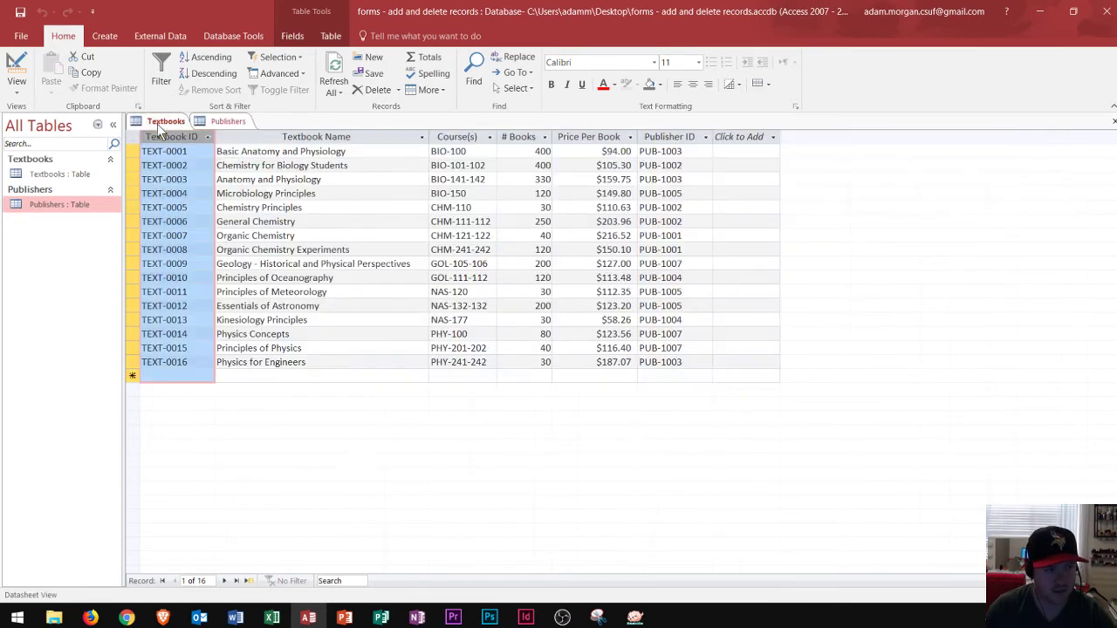
click(225, 122)
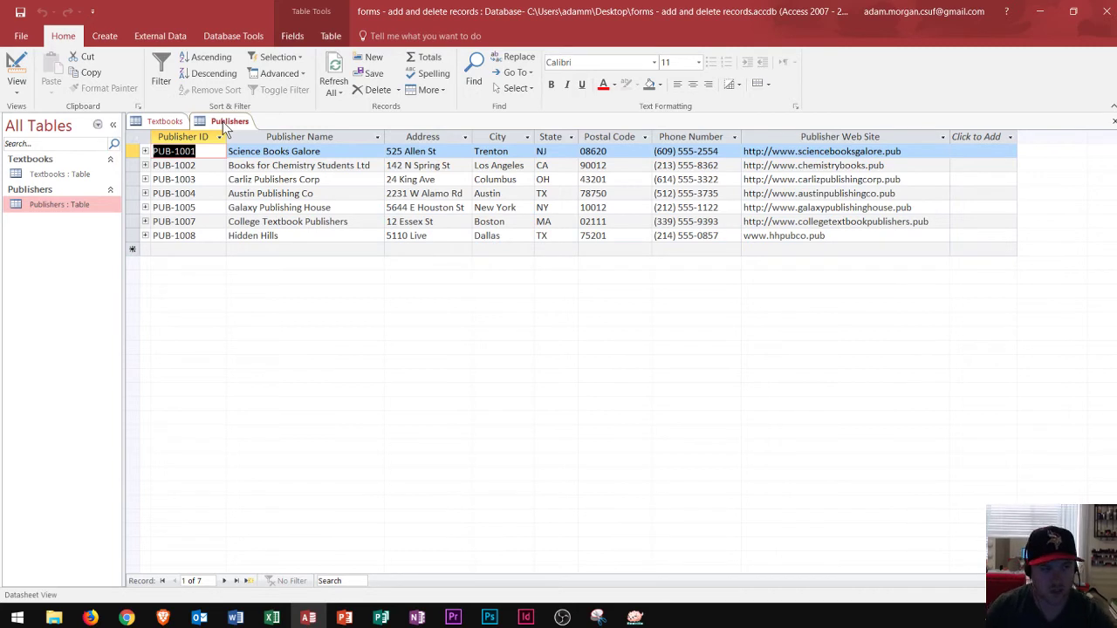
click(181, 138)
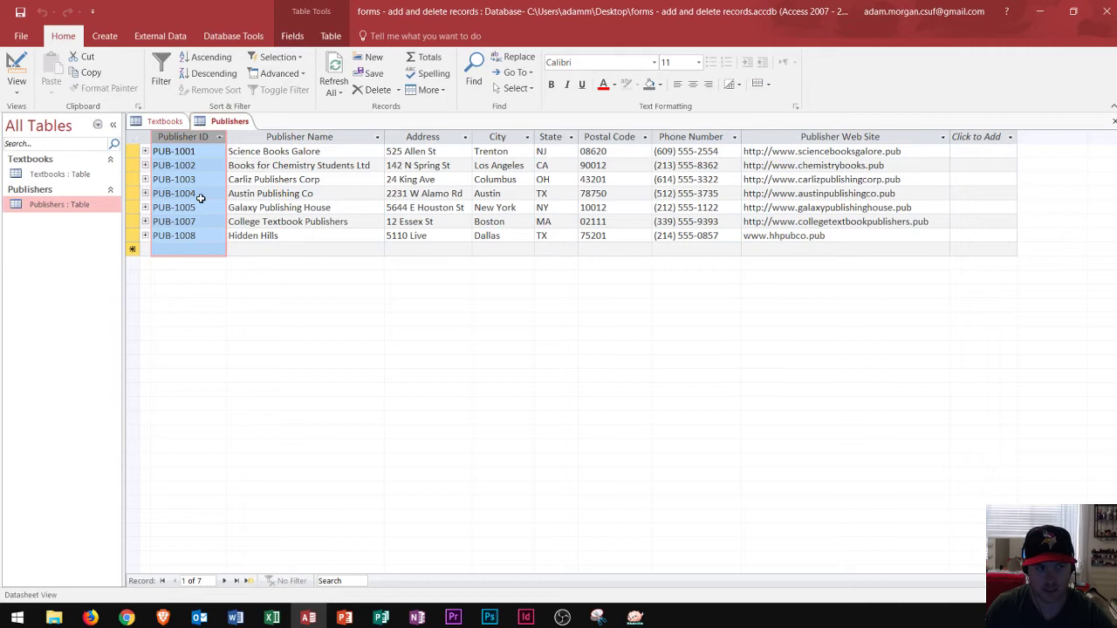
- Examine the Publisher ID column in the Textbooks table, checking the values for Chemistry Principles and General Chemistry
click(164, 122)
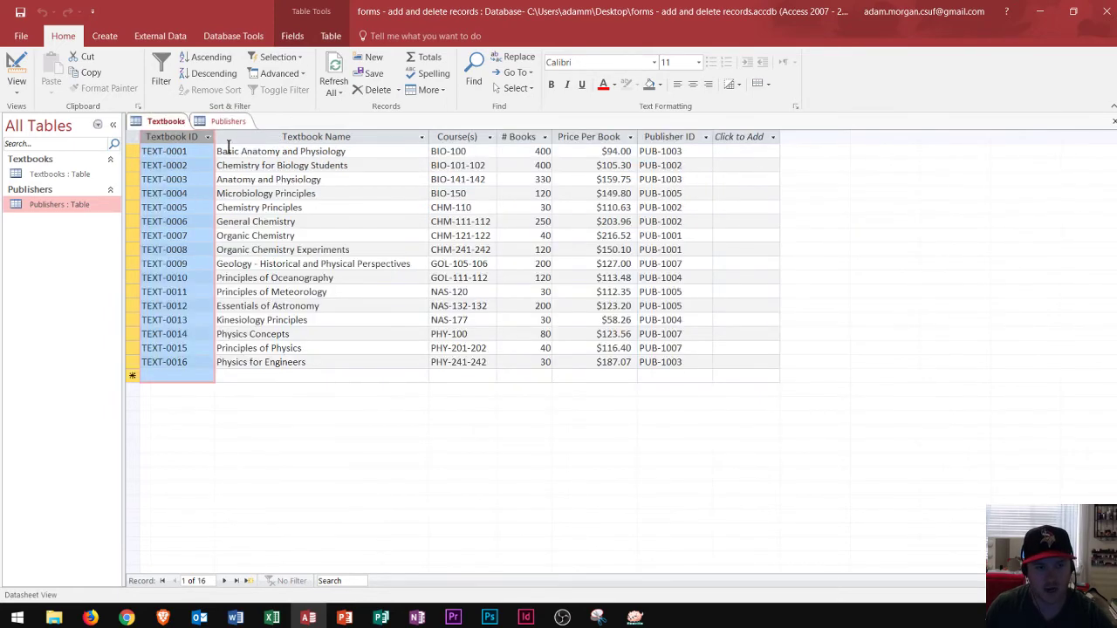
click(670, 137)
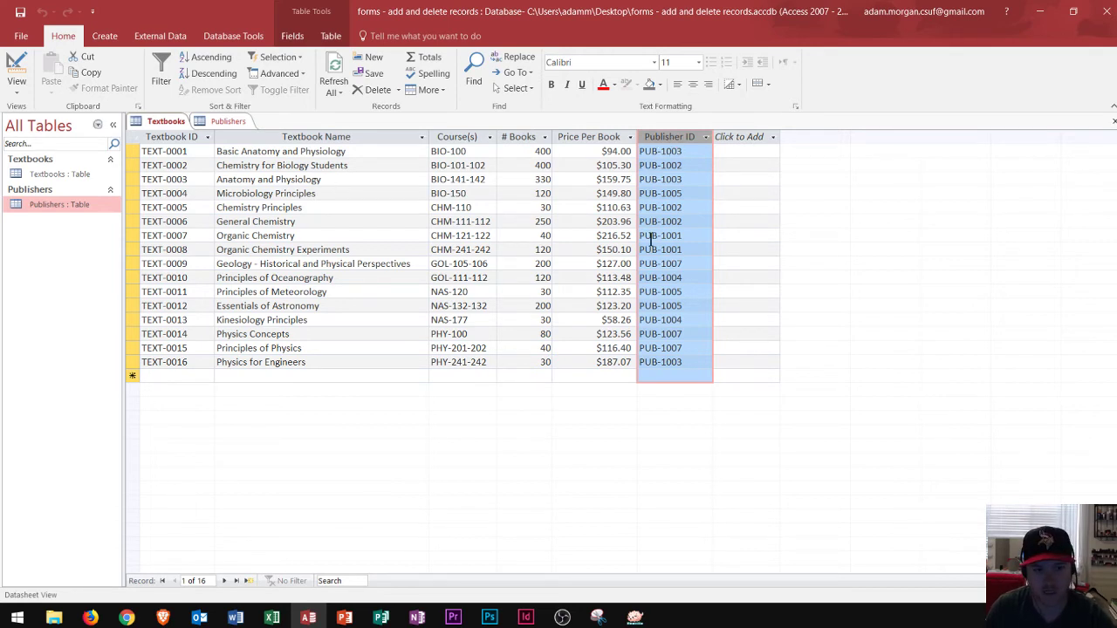
click(684, 210)
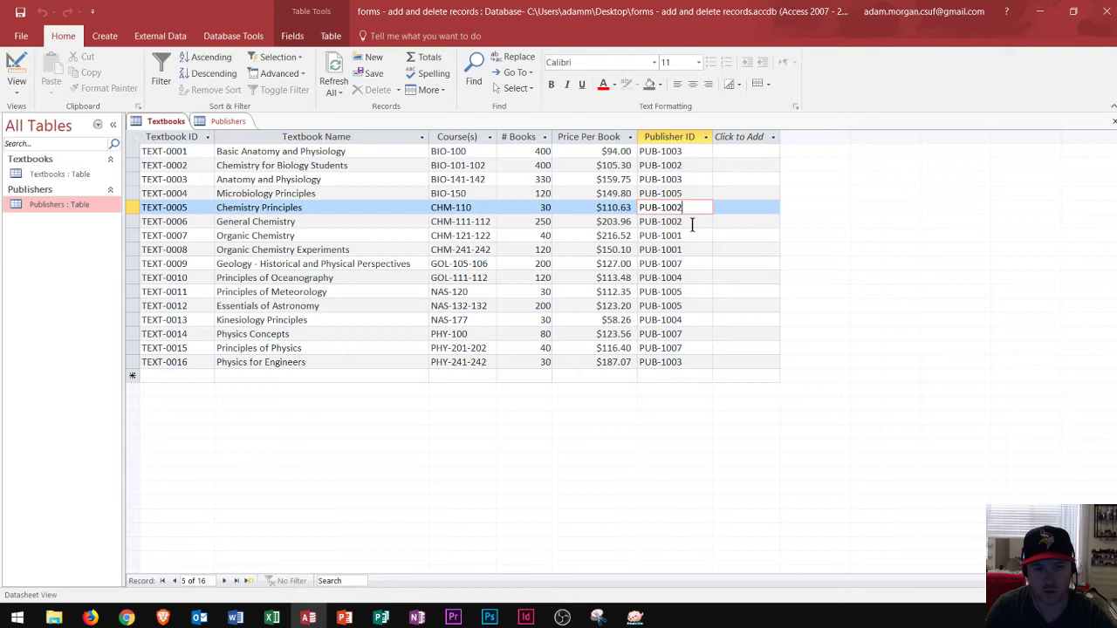
click(689, 224)
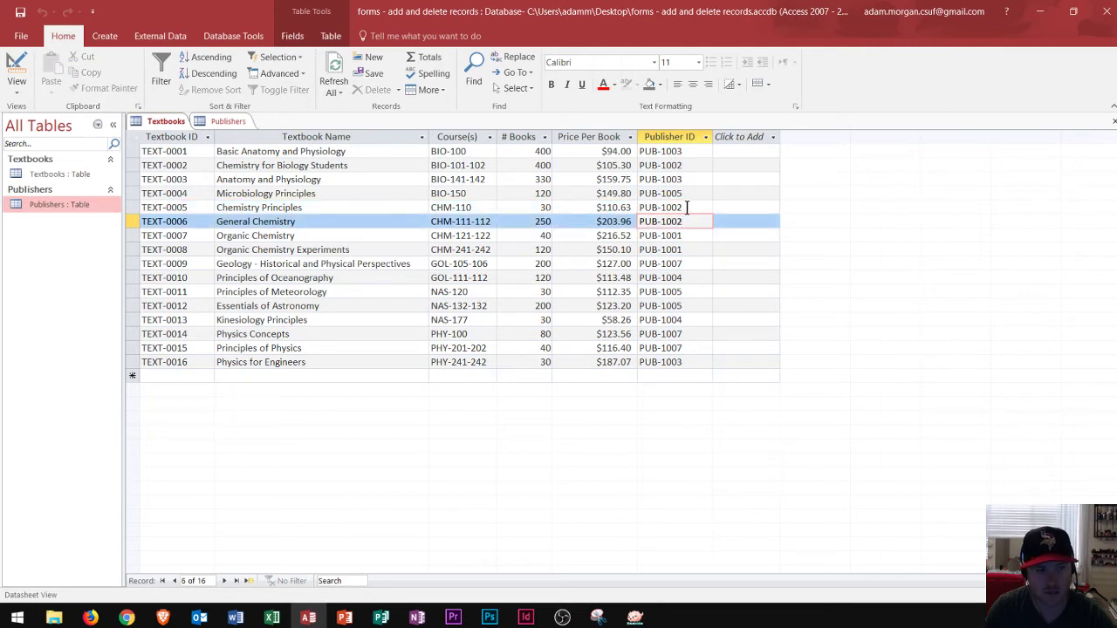
click(687, 207)
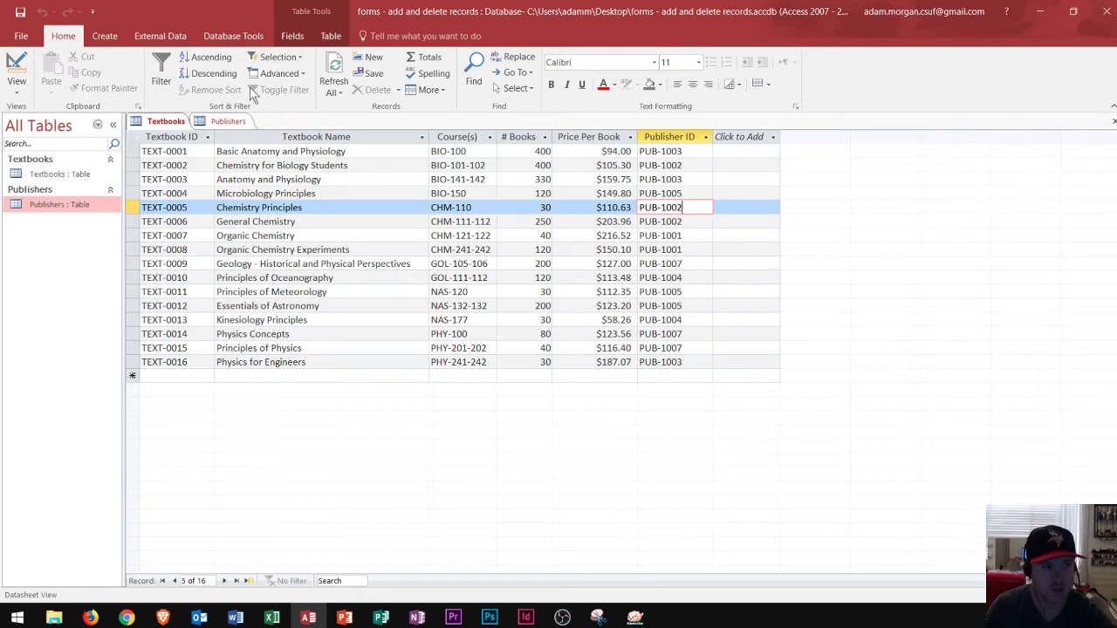
- Open the database's relationships layout and display all relationships
click(163, 38)
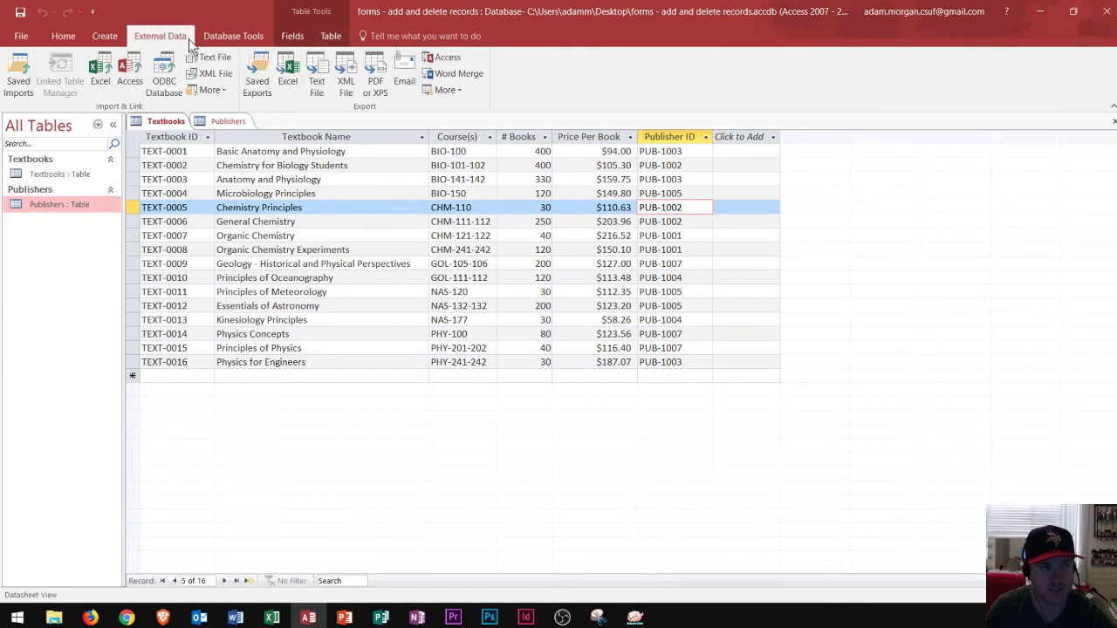
click(233, 36)
click(151, 67)
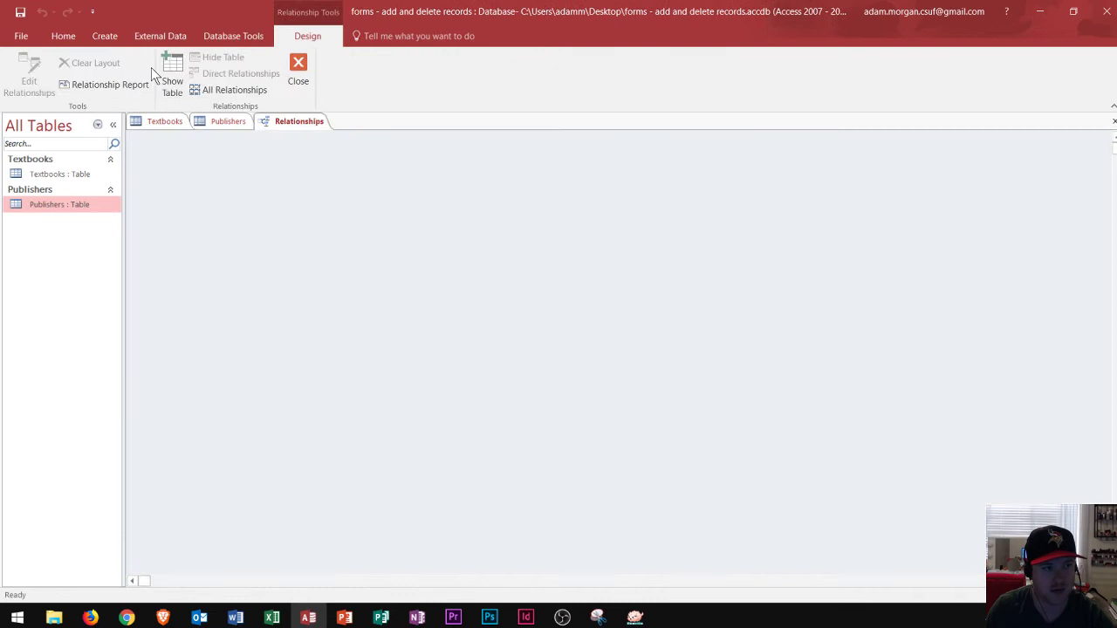
click(208, 90)
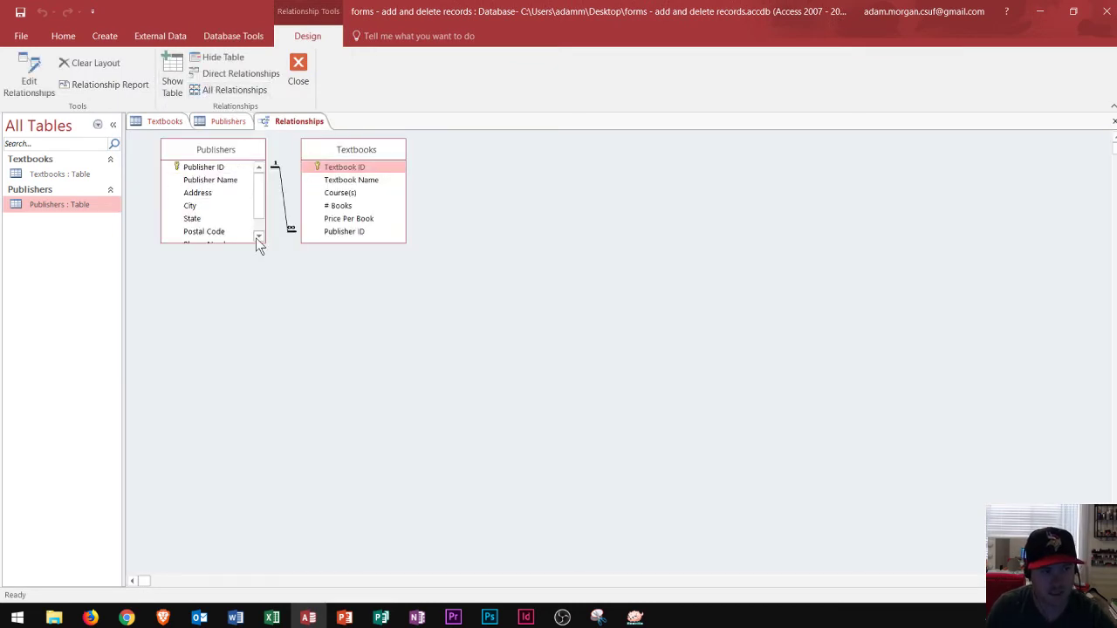
- Enlarge the Publishers and Textbooks field lists, space them farther apart, and examine the Publisher ID field in each
drag(262, 244, 312, 283)
drag(368, 144, 418, 141)
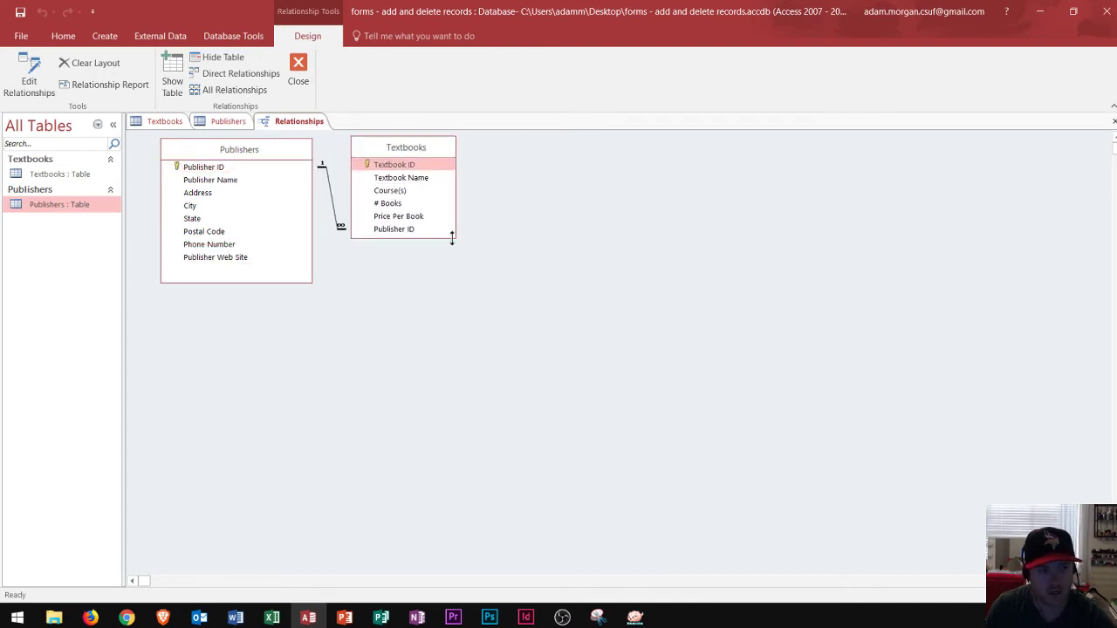
drag(454, 238, 529, 286)
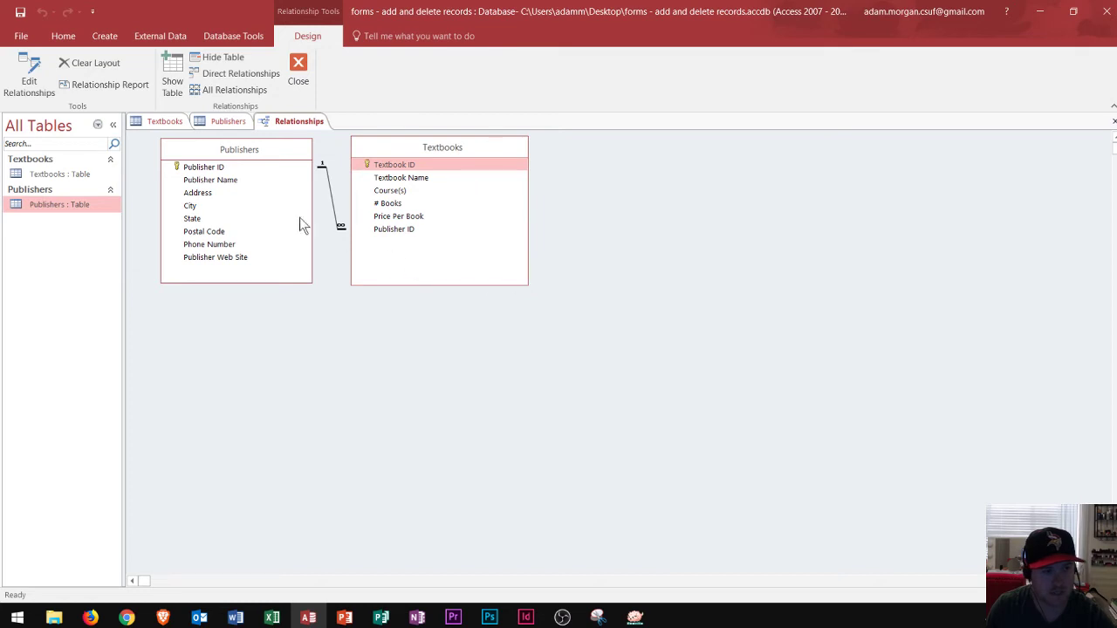
click(203, 167)
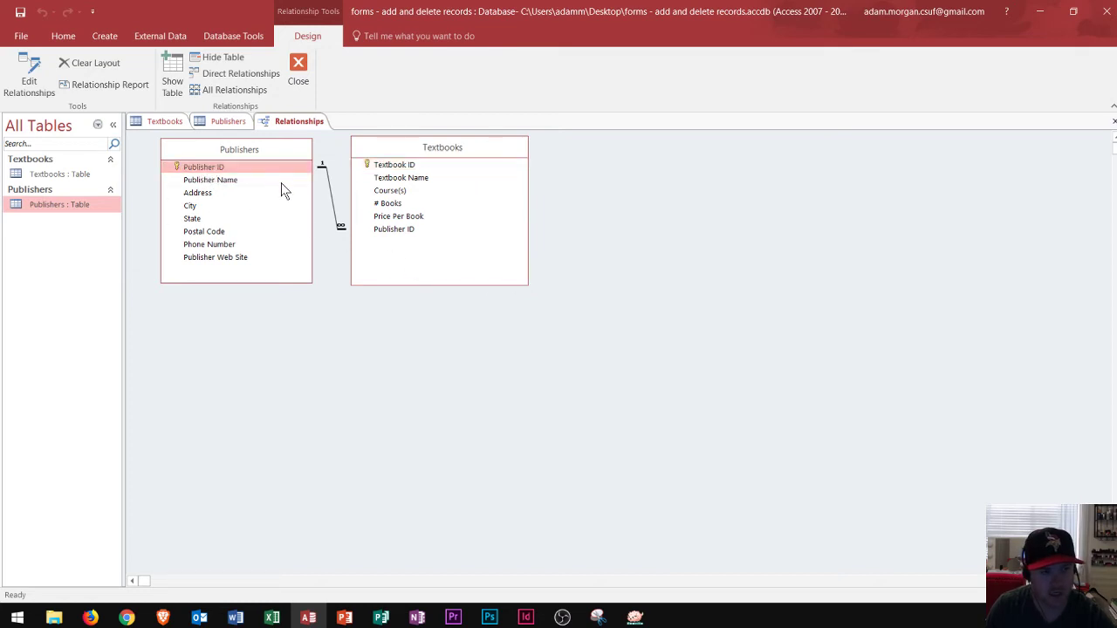
click(386, 230)
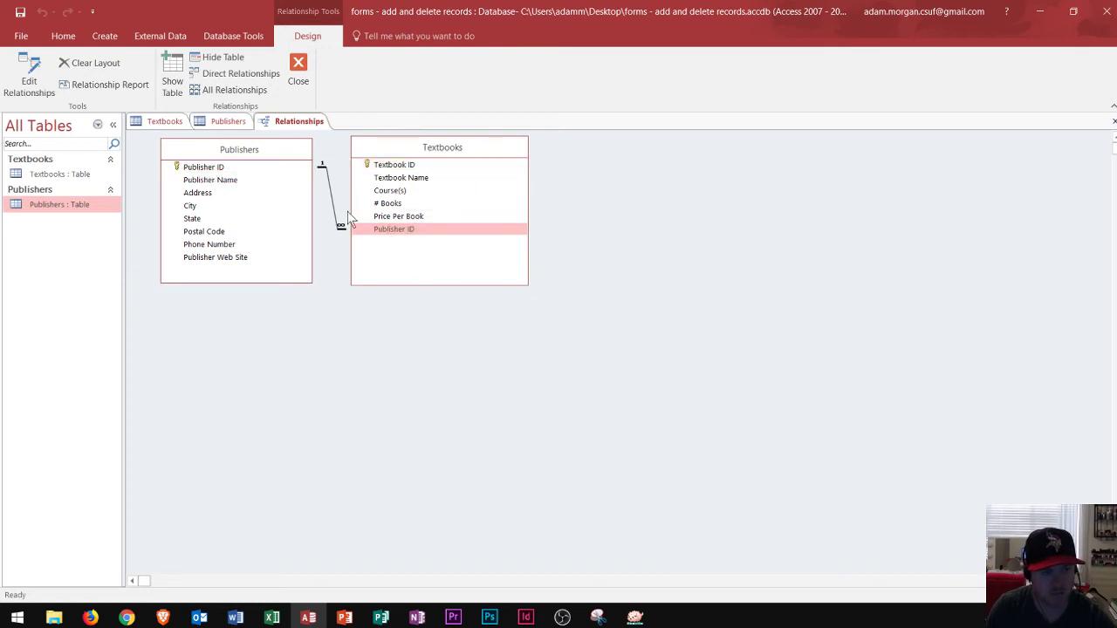
- Examine the Publisher ID link between both tables and the related textbook records under PUB-1001 in the Publishers table, leaving them collapsed
click(252, 172)
click(393, 230)
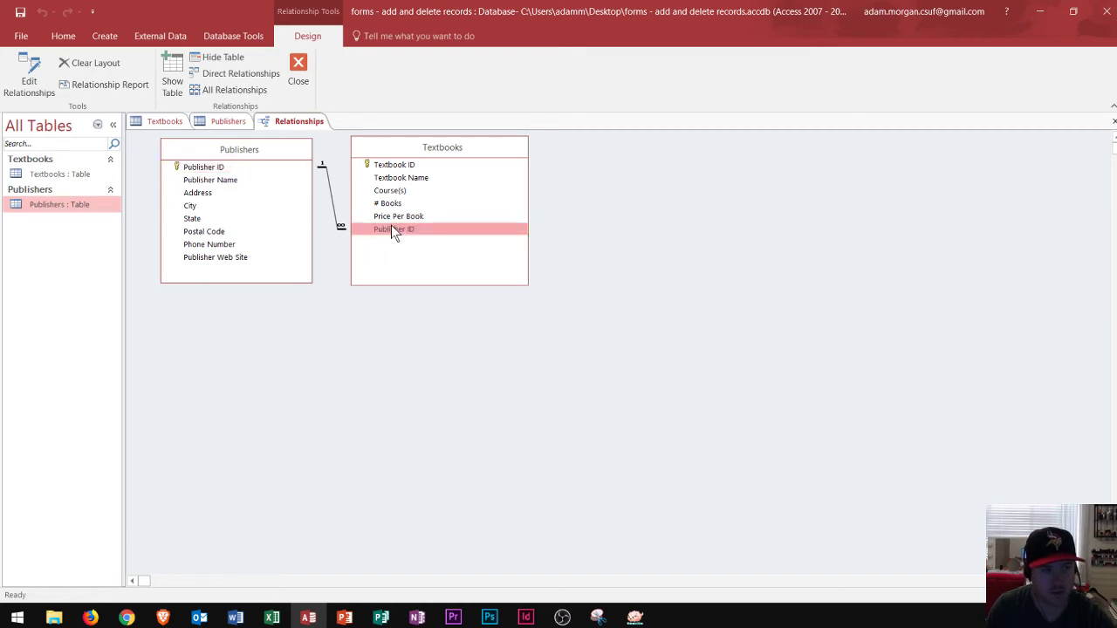
click(209, 122)
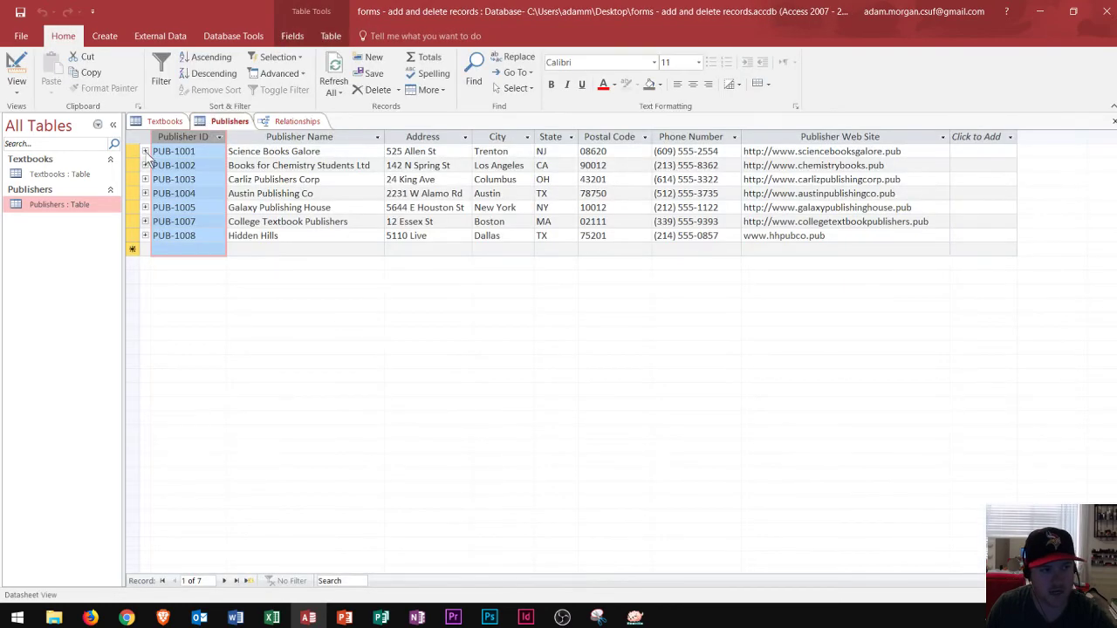
click(145, 151)
click(145, 152)
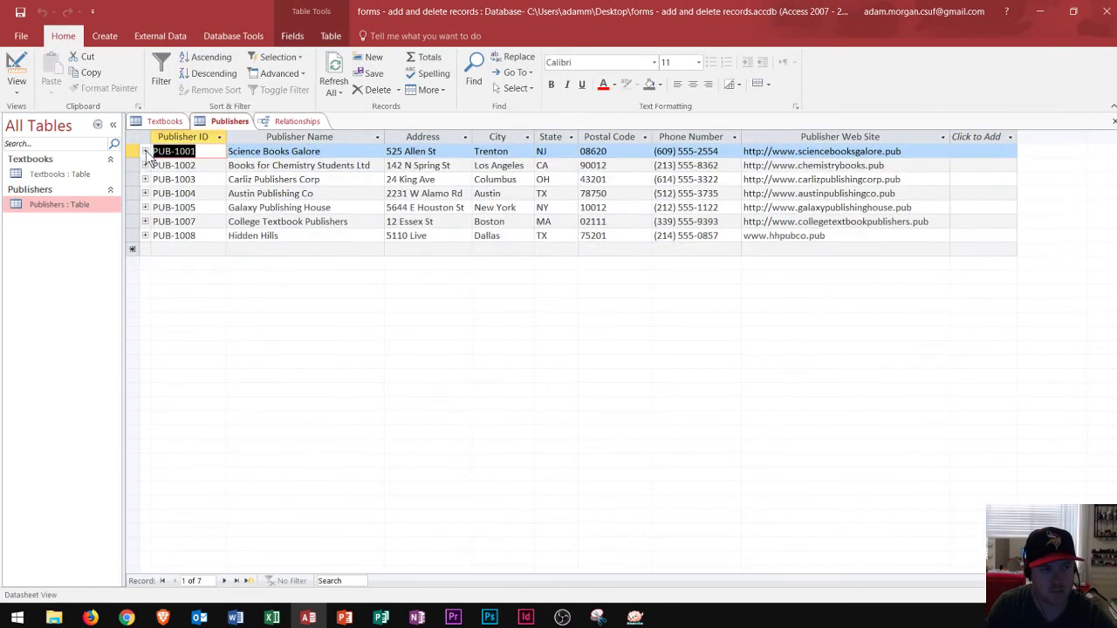
click(145, 152)
click(145, 152)
click(145, 152)
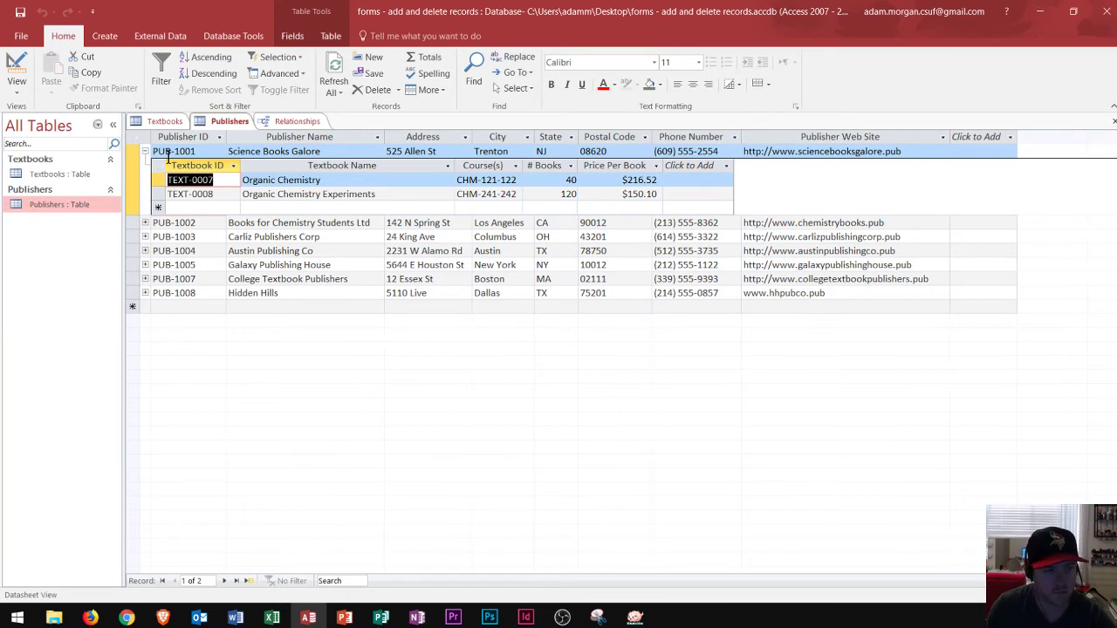
click(145, 151)
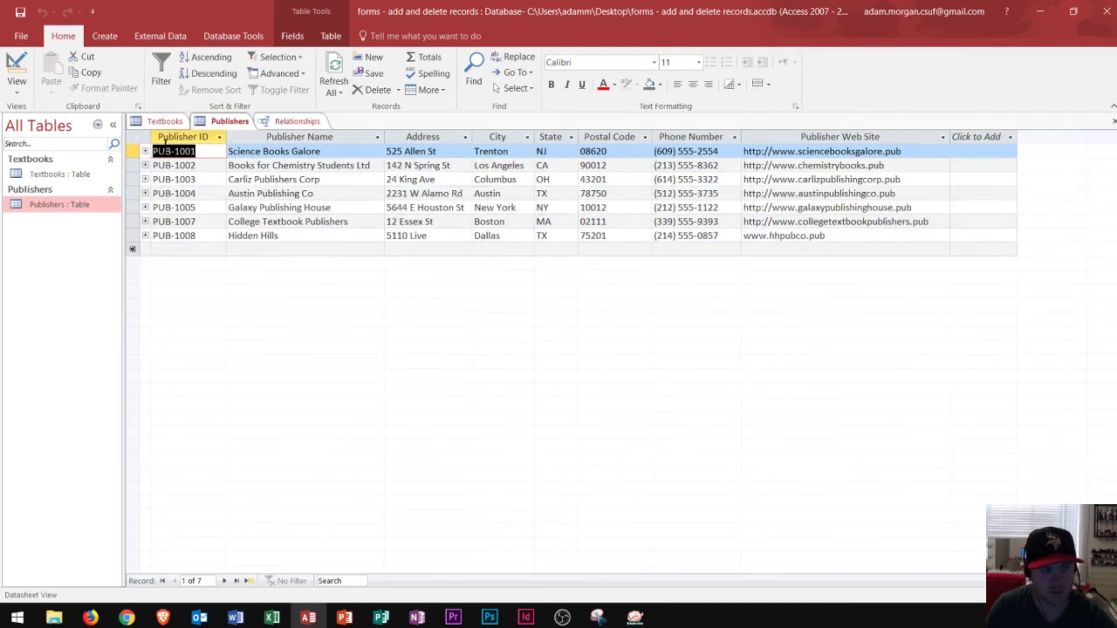
- Close the relationships layout and save its changes
click(292, 123)
click(1113, 125)
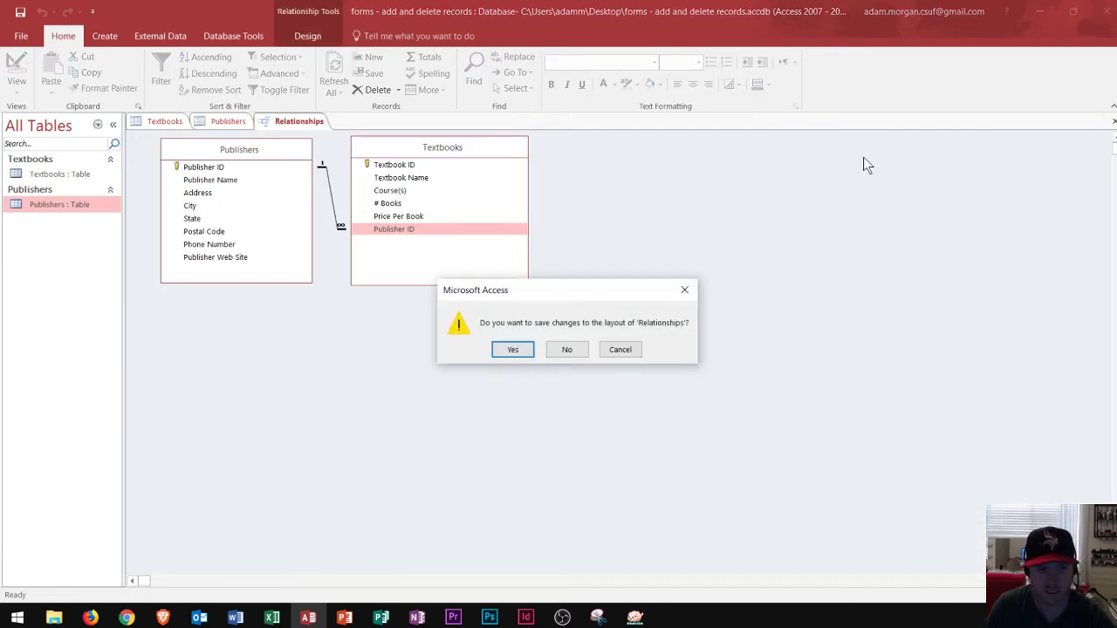
click(513, 349)
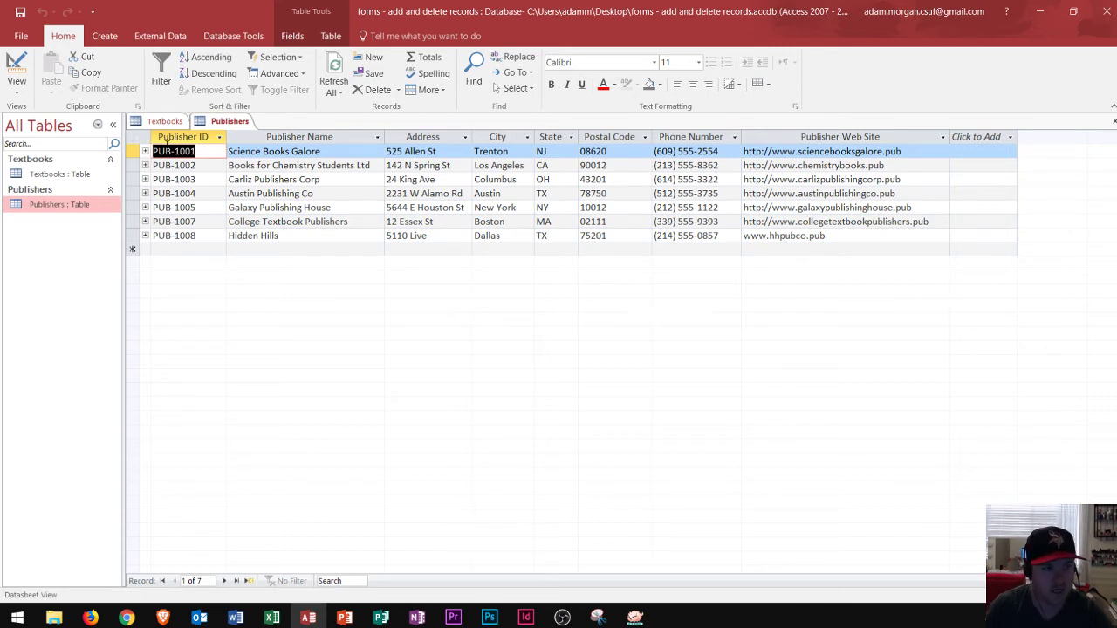
- Review the records in the Textbooks and Publishers tables, ending on the Textbooks table
click(159, 122)
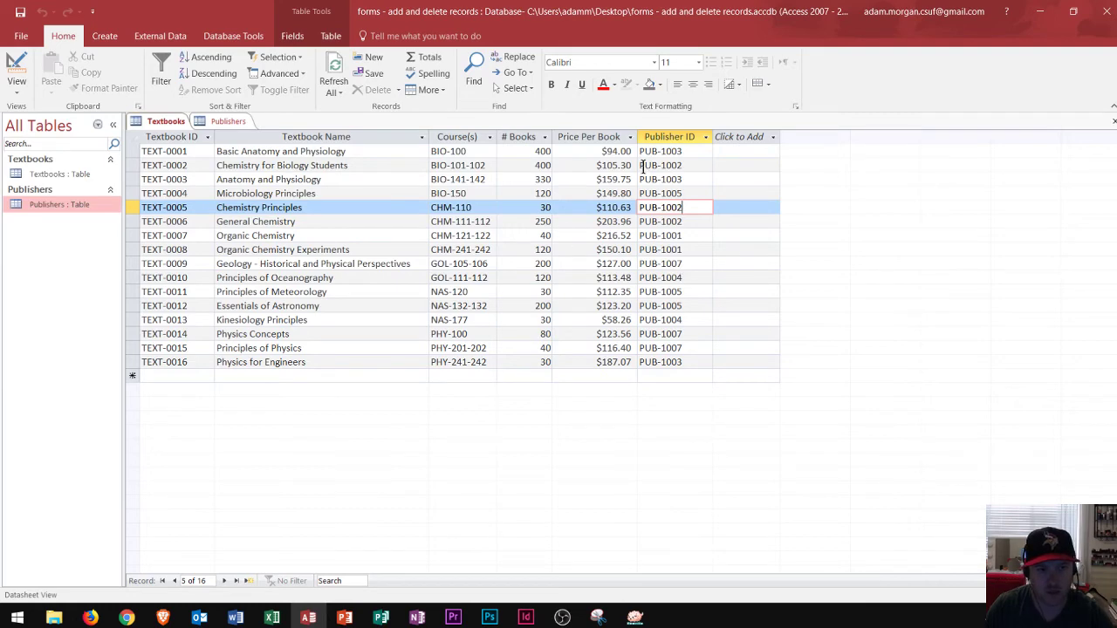
click(229, 122)
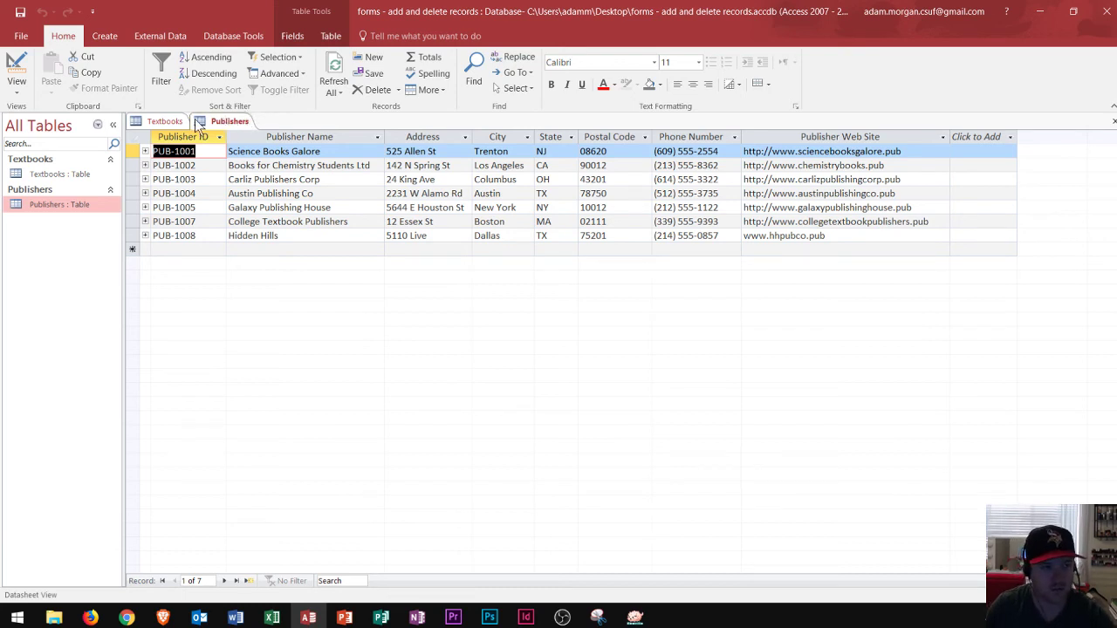
click(165, 123)
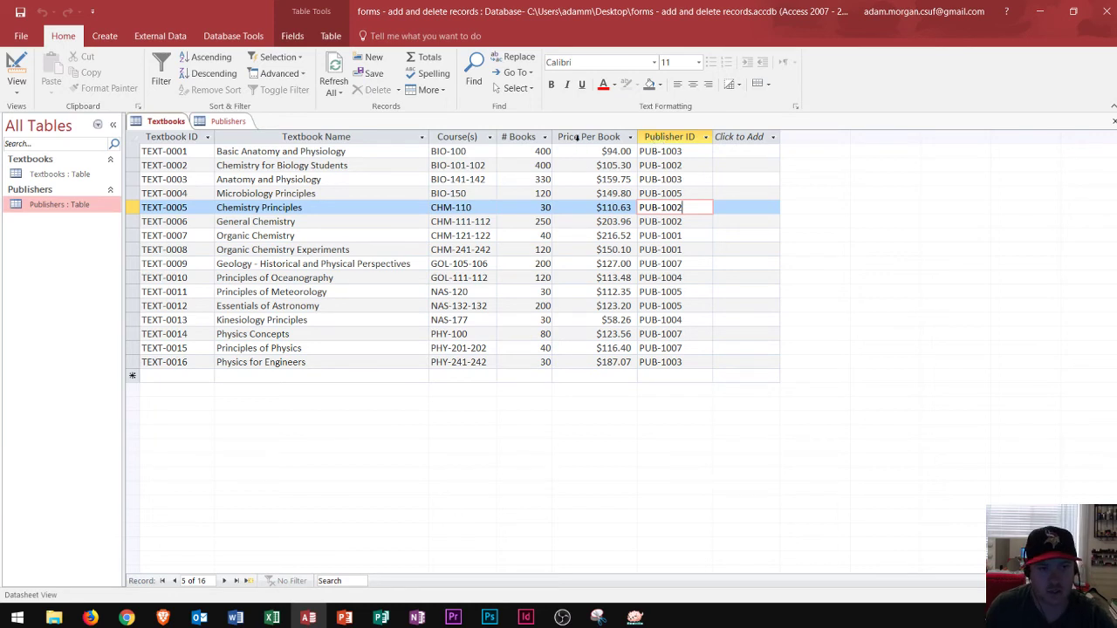
- Check the field data type and format of the Price Per Book and # Books columns in the Textbooks table
click(578, 138)
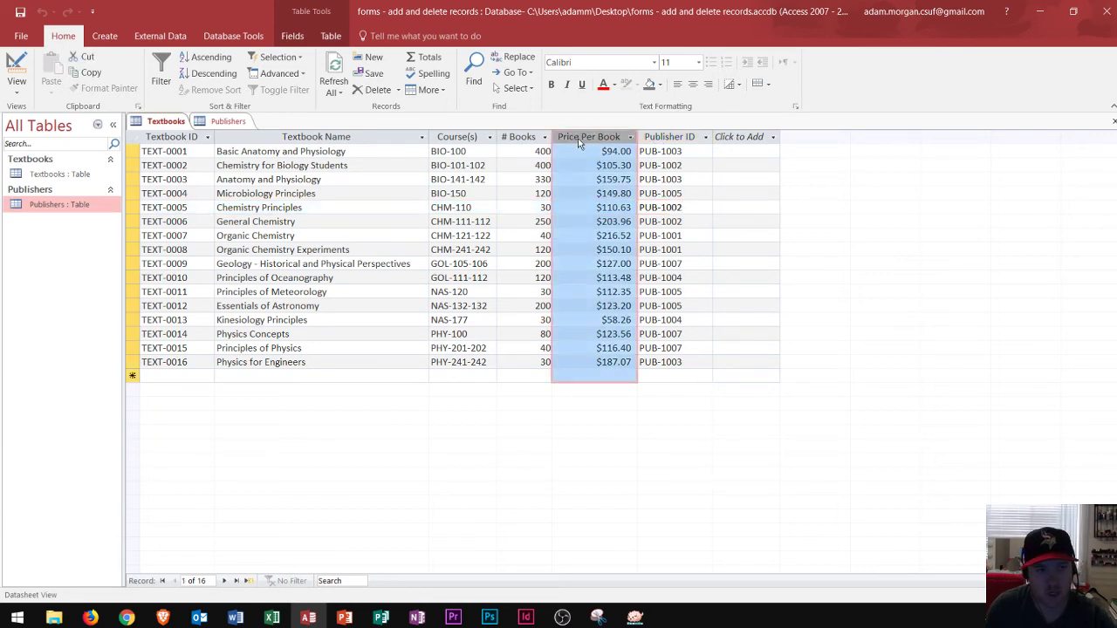
click(295, 40)
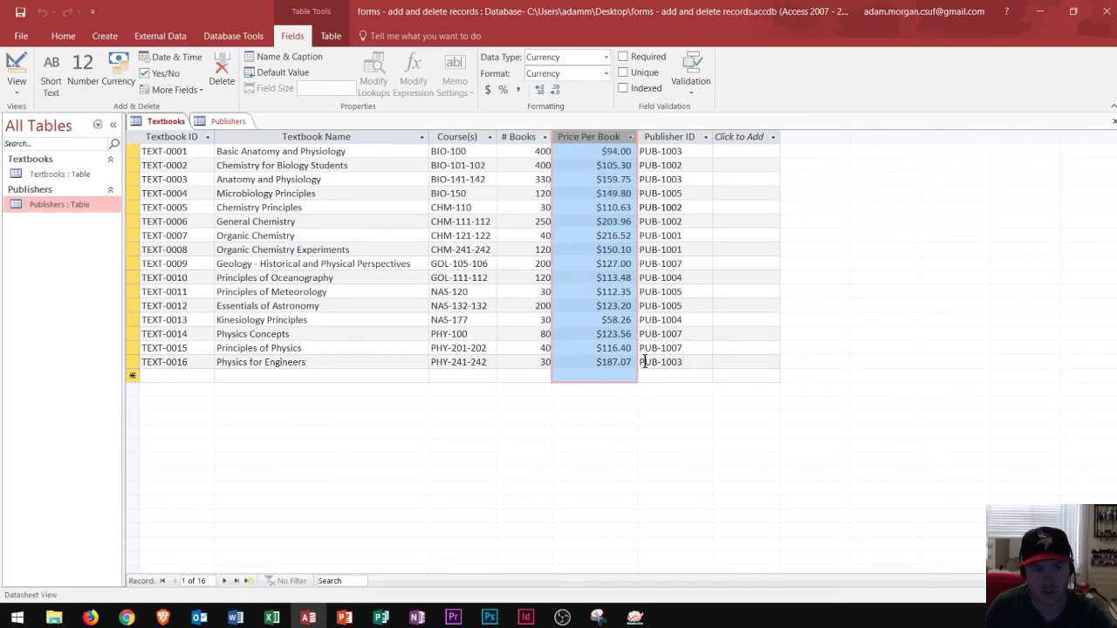
click(515, 131)
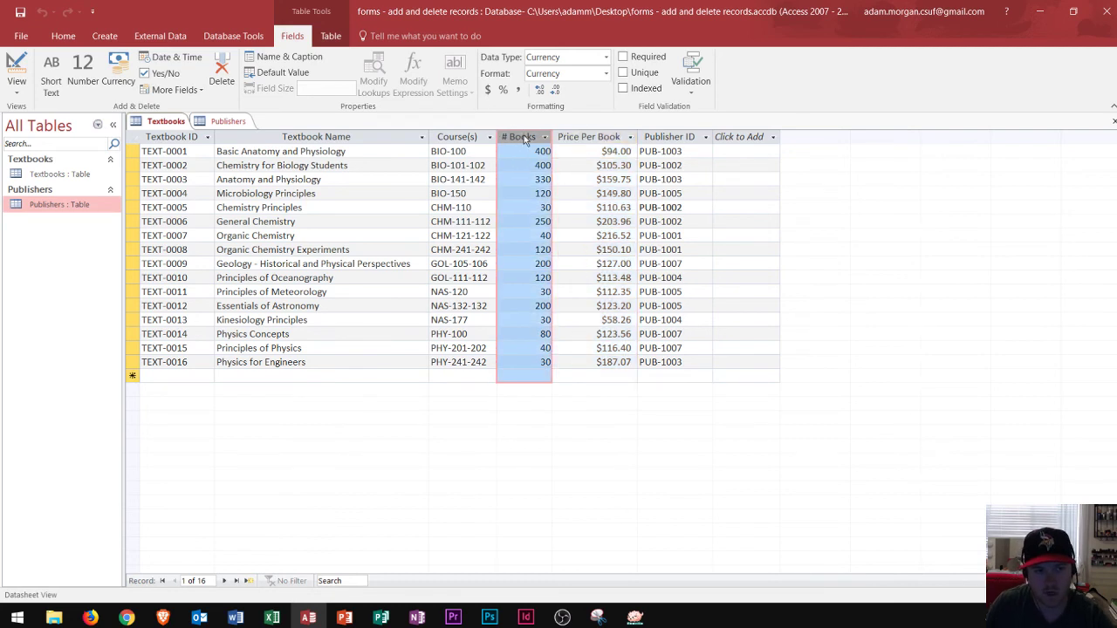